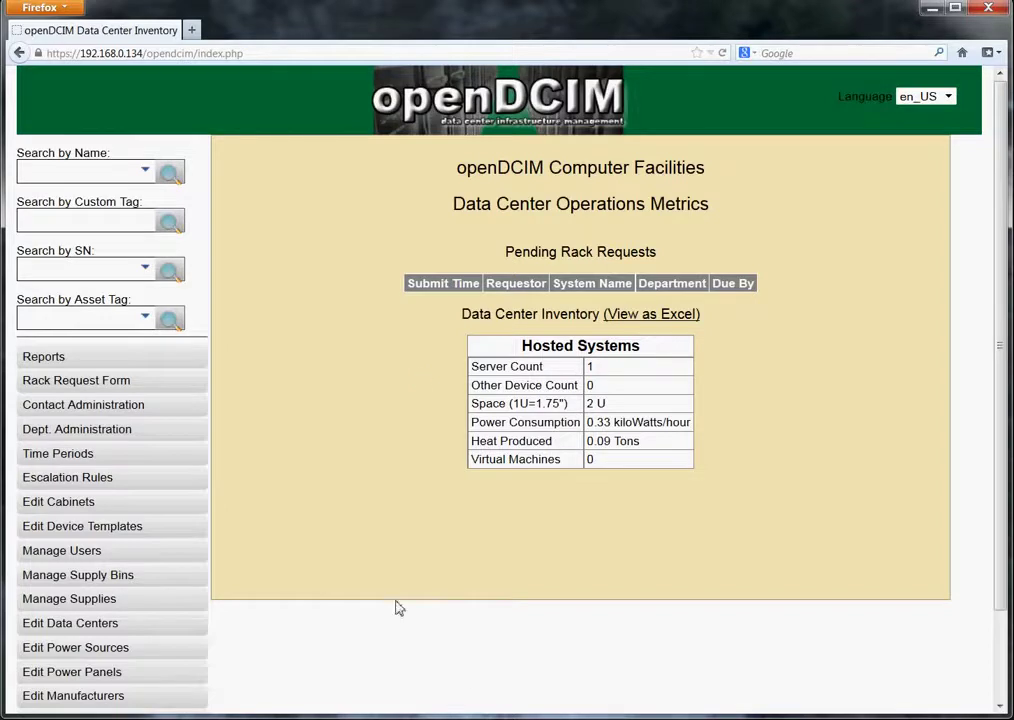
- Open user management, review the Default Admin account's rights, and return to a blank new user form
click(76, 561)
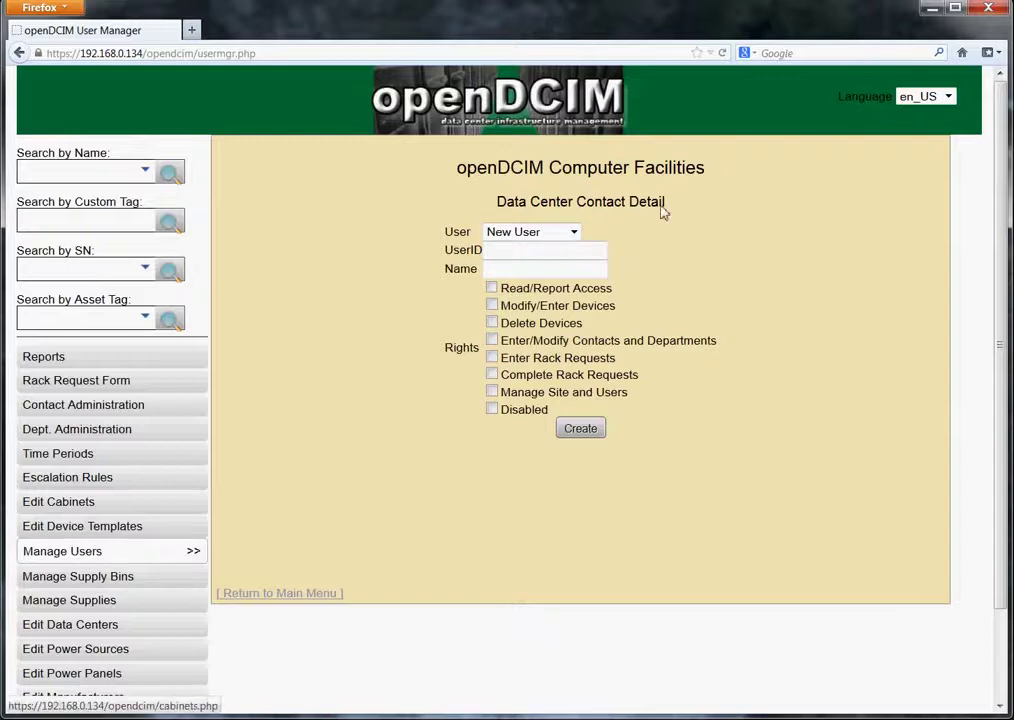
click(573, 238)
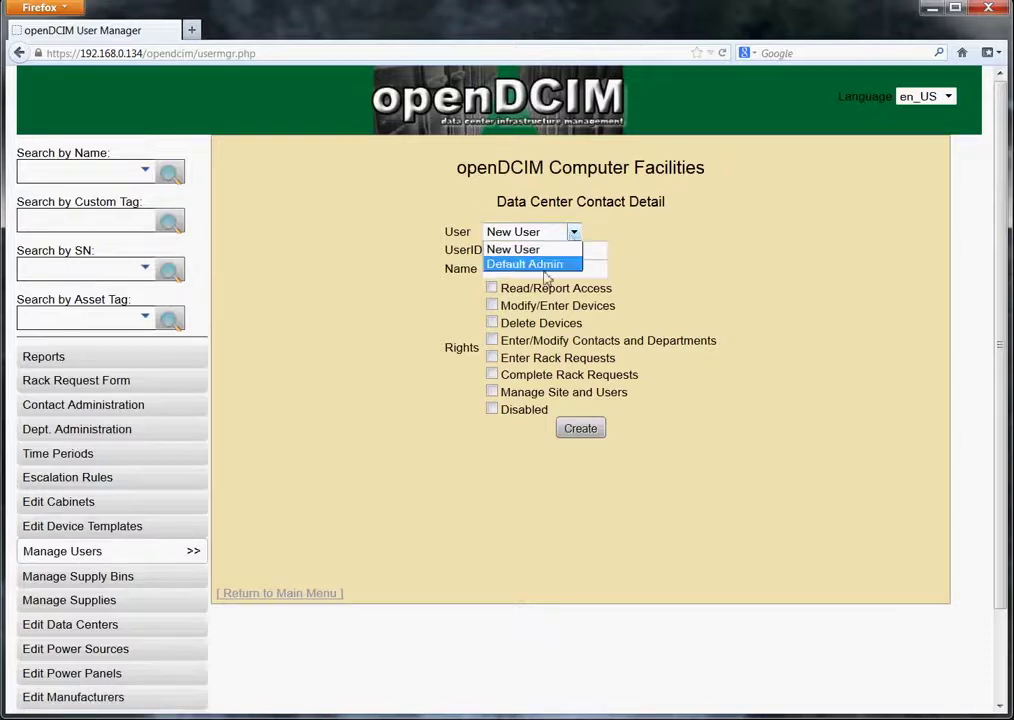
click(546, 265)
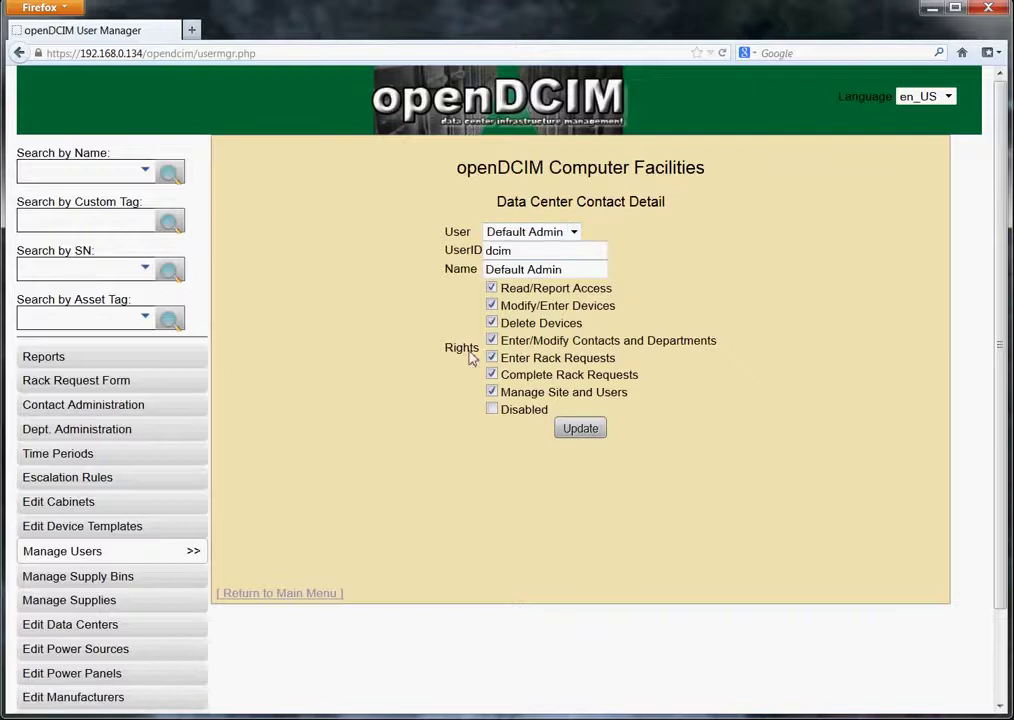
click(575, 231)
click(518, 247)
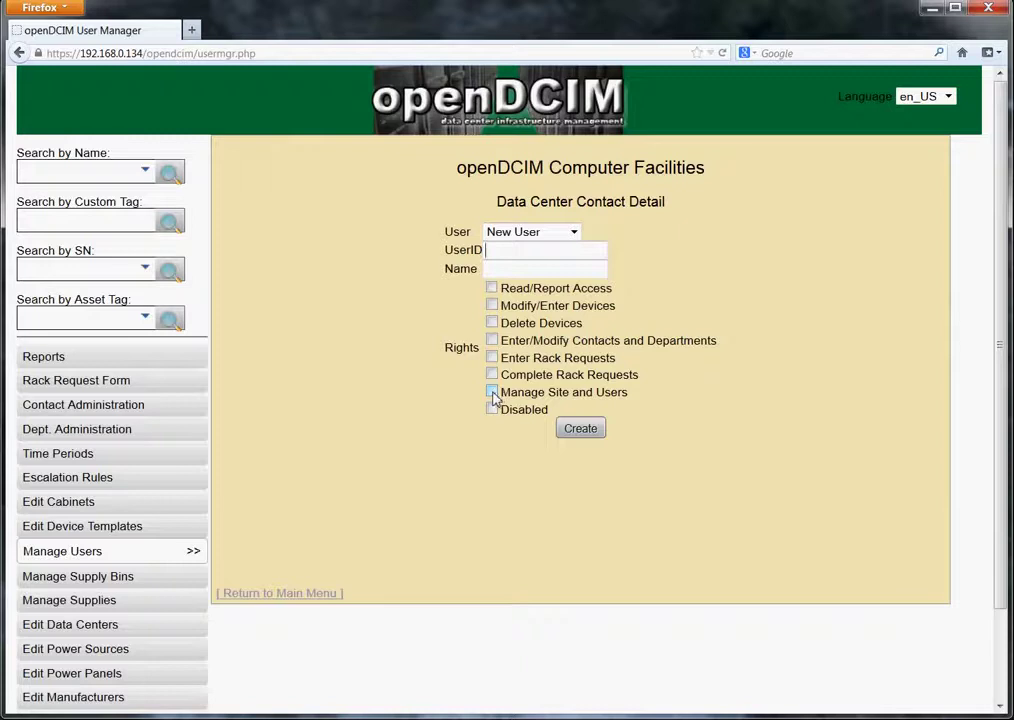
click(518, 250)
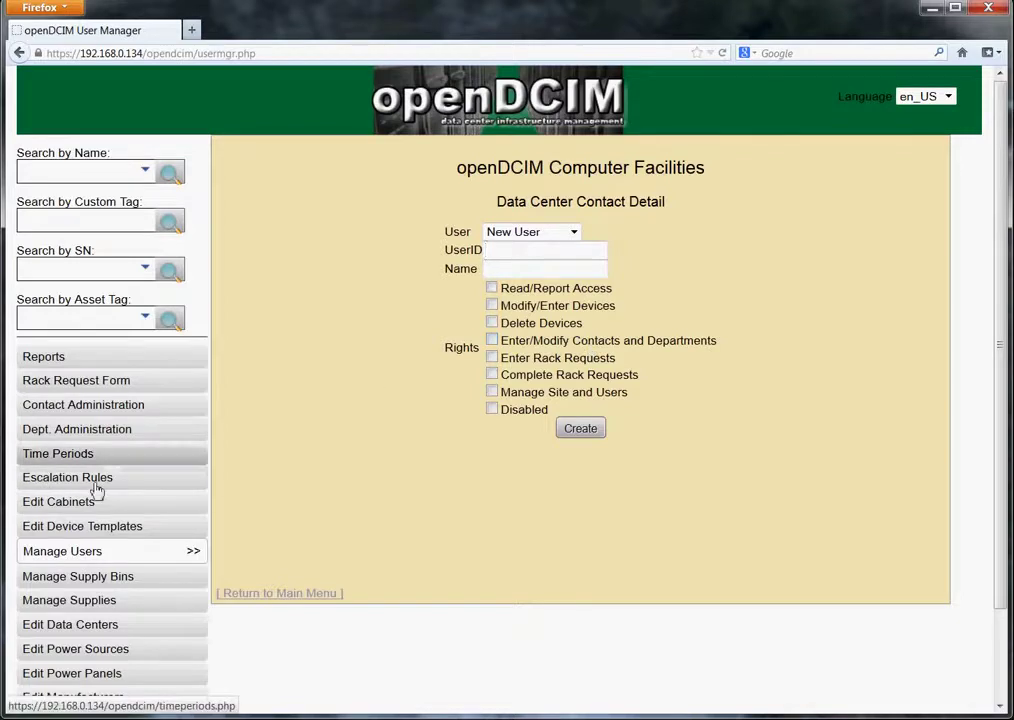
- Open the Information Technology Services department record and review its details and available classifications
click(68, 437)
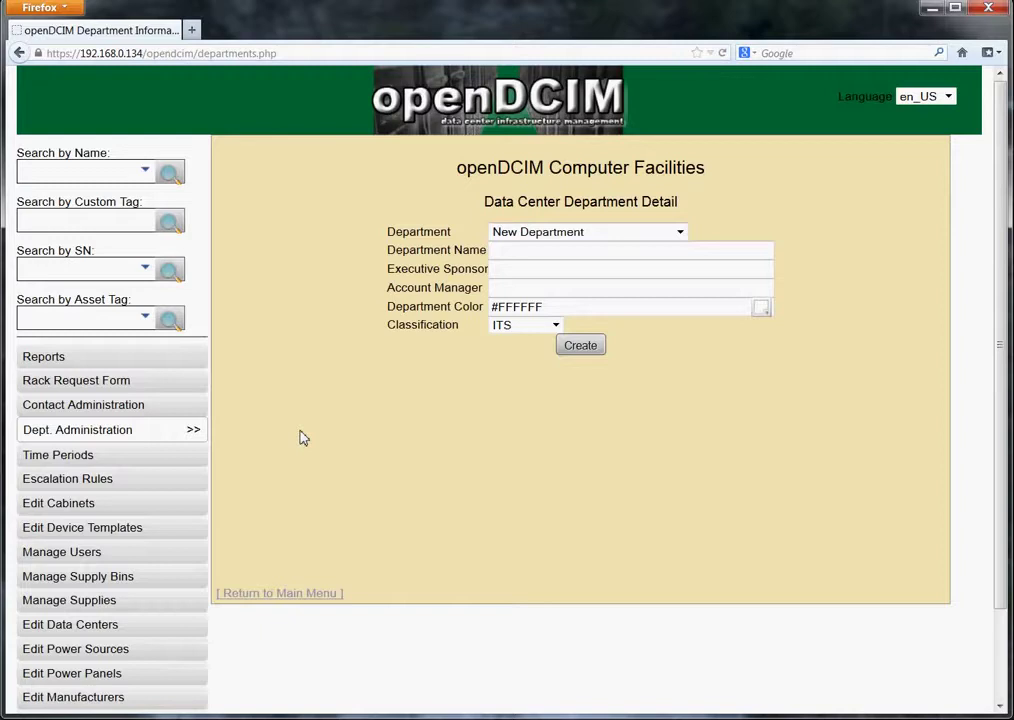
click(681, 236)
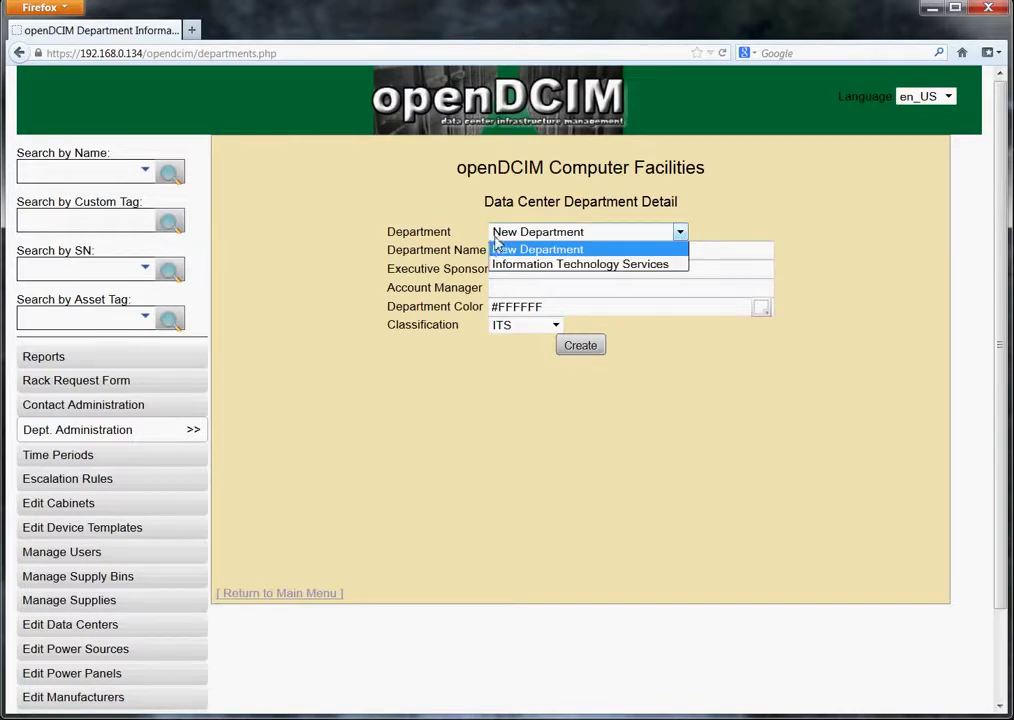
click(597, 266)
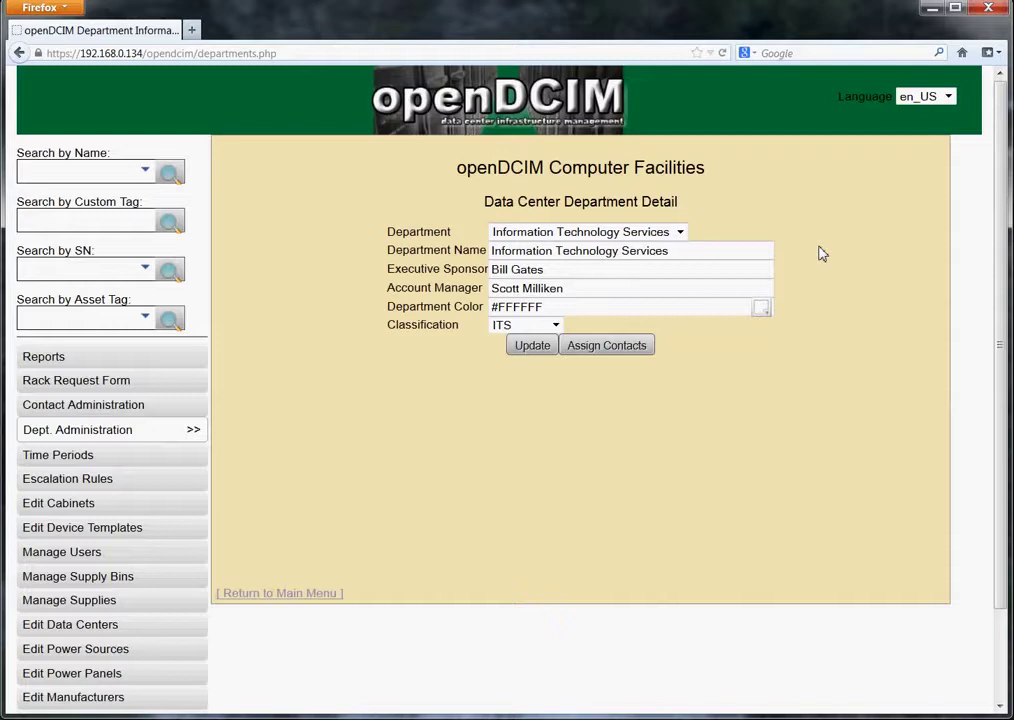
click(556, 327)
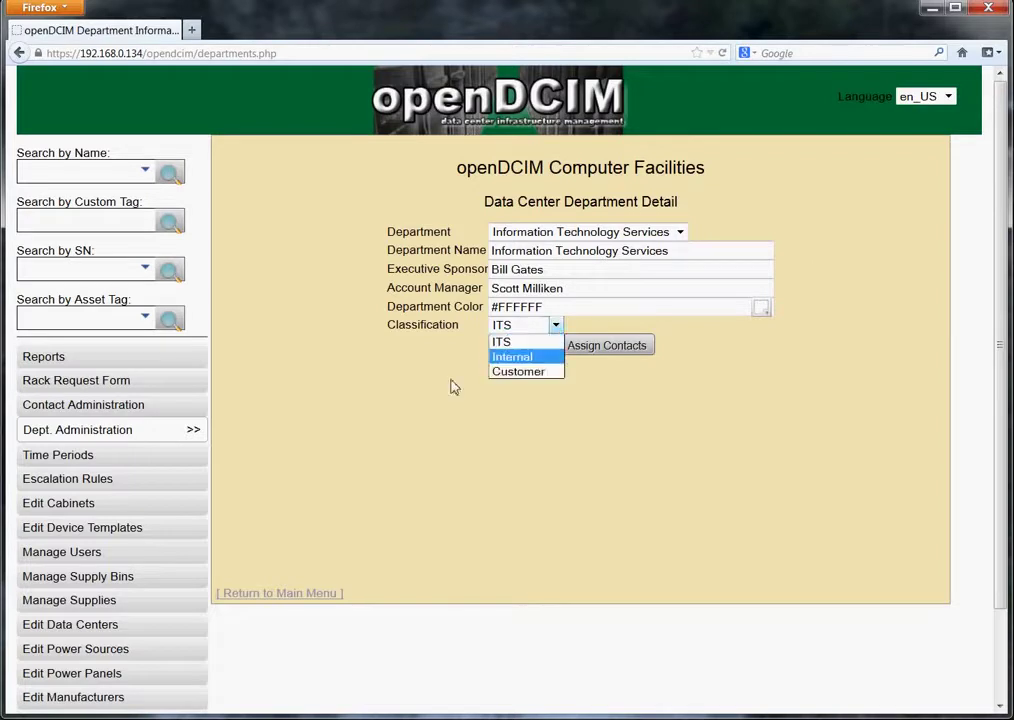
click(399, 357)
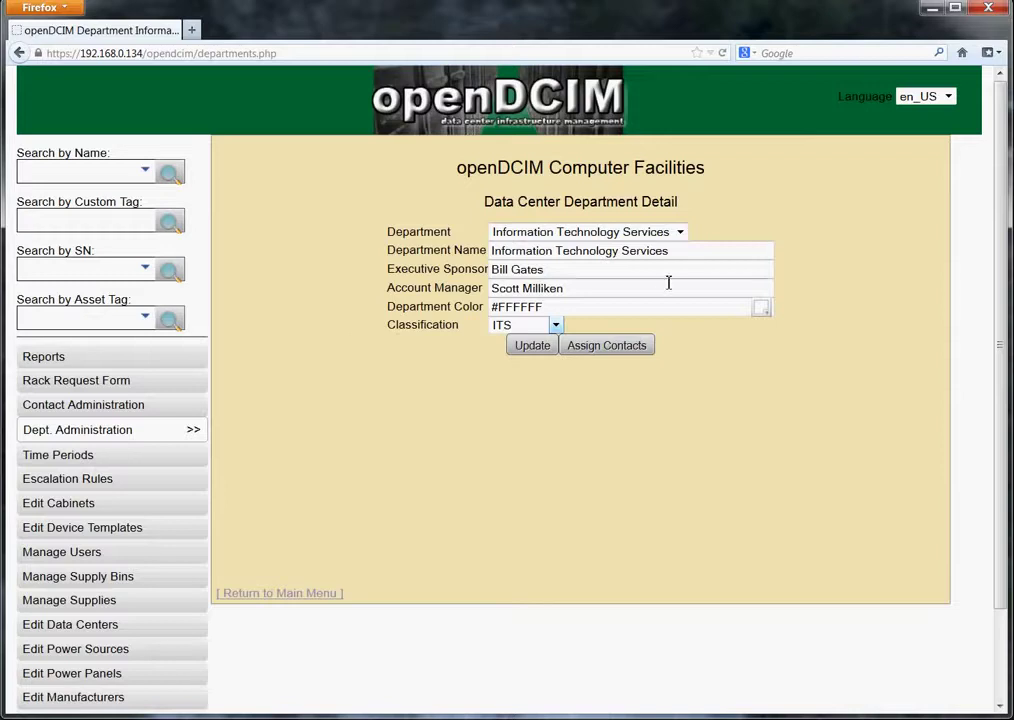
- Open an existing contact in contact administration and examine its UserID and other details
click(84, 405)
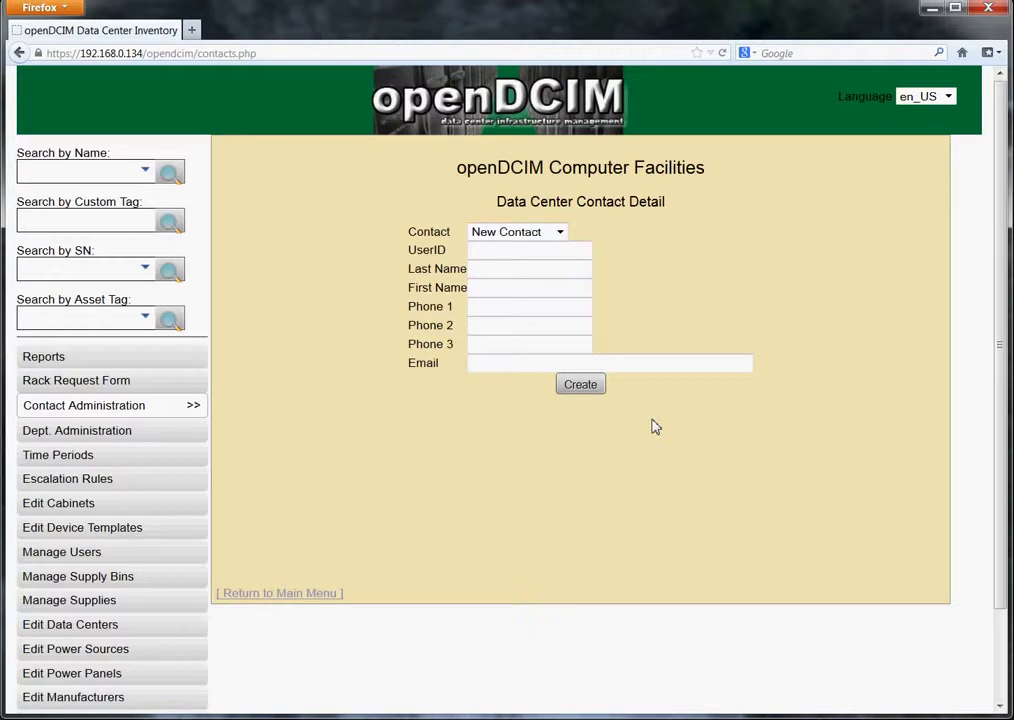
click(560, 232)
click(550, 266)
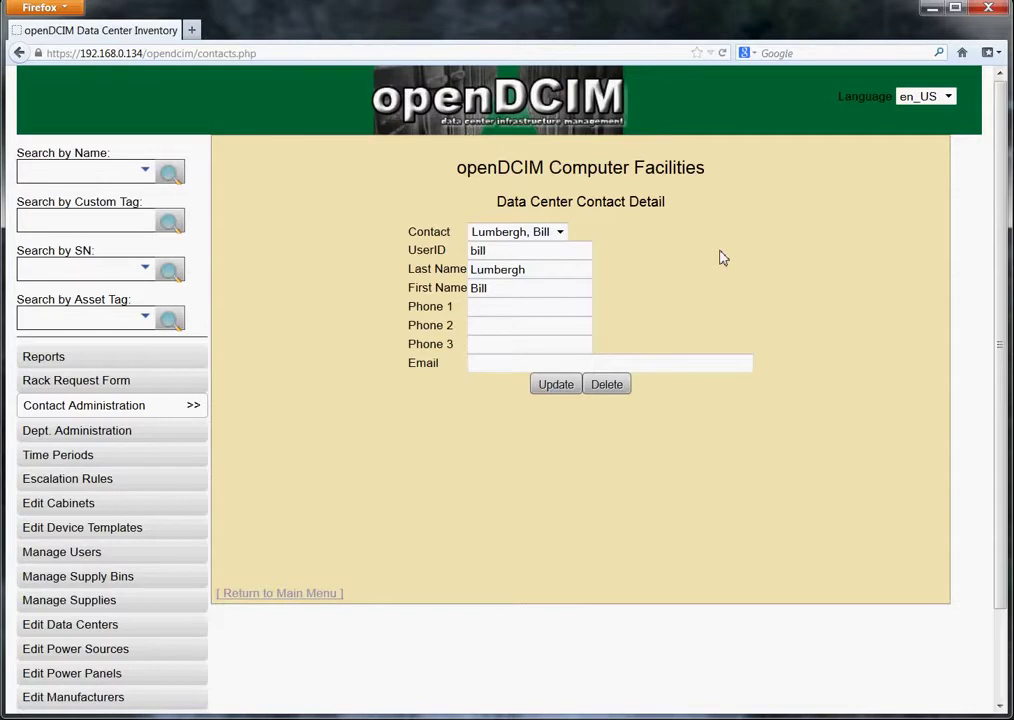
drag(484, 250, 441, 251)
click(396, 439)
scroll(300, 530, down, 2)
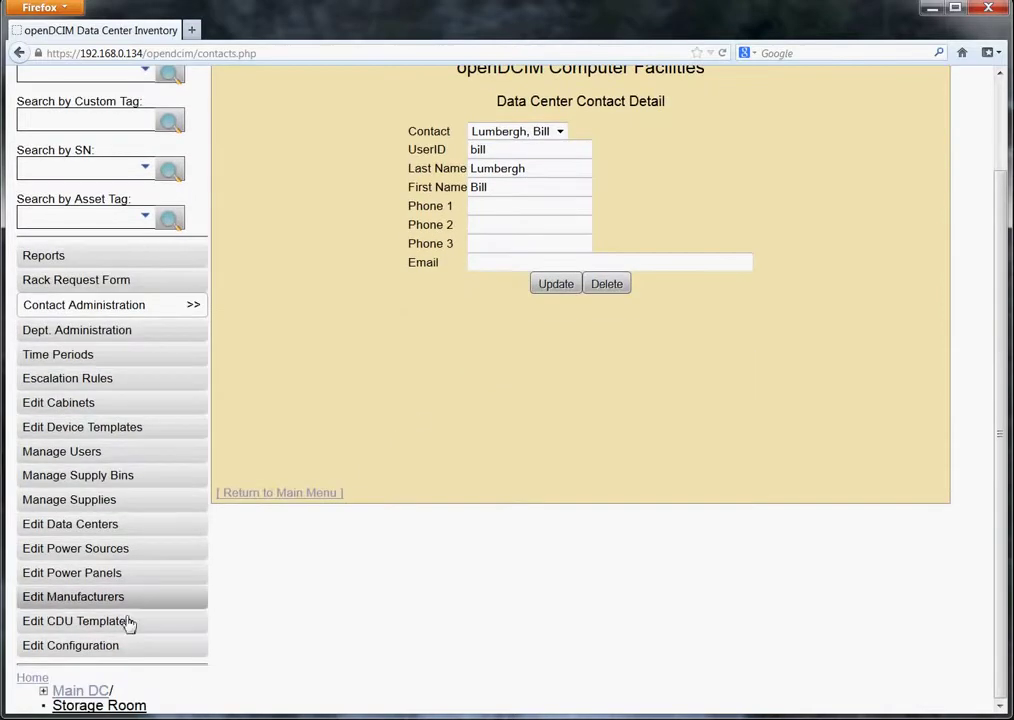
click(106, 646)
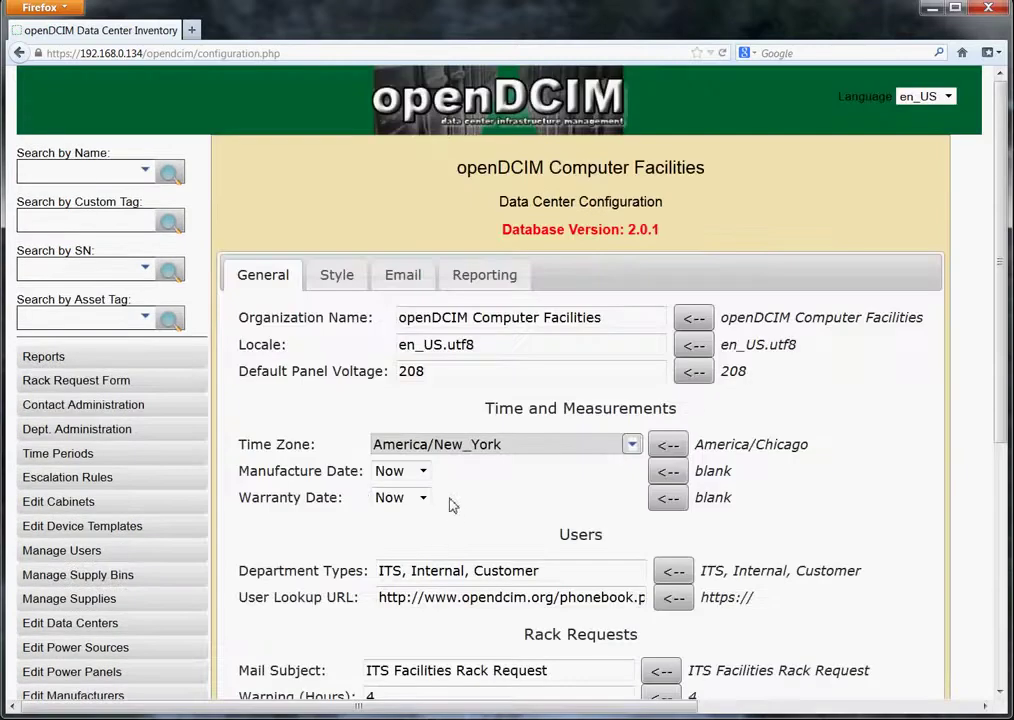
scroll(369, 498, down, 4)
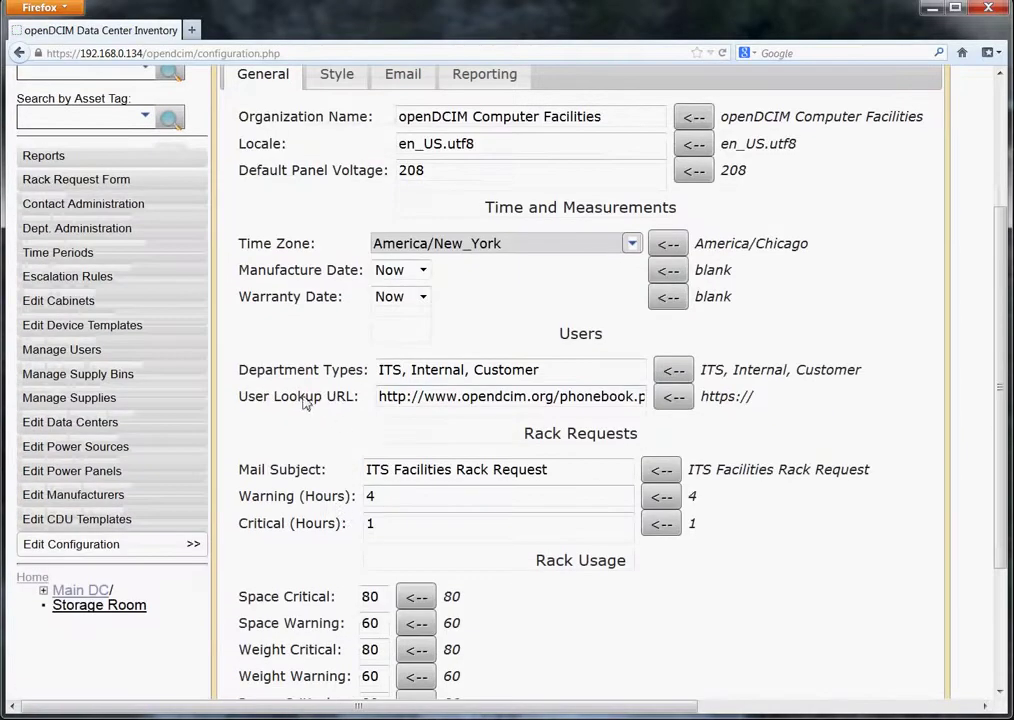
click(386, 398)
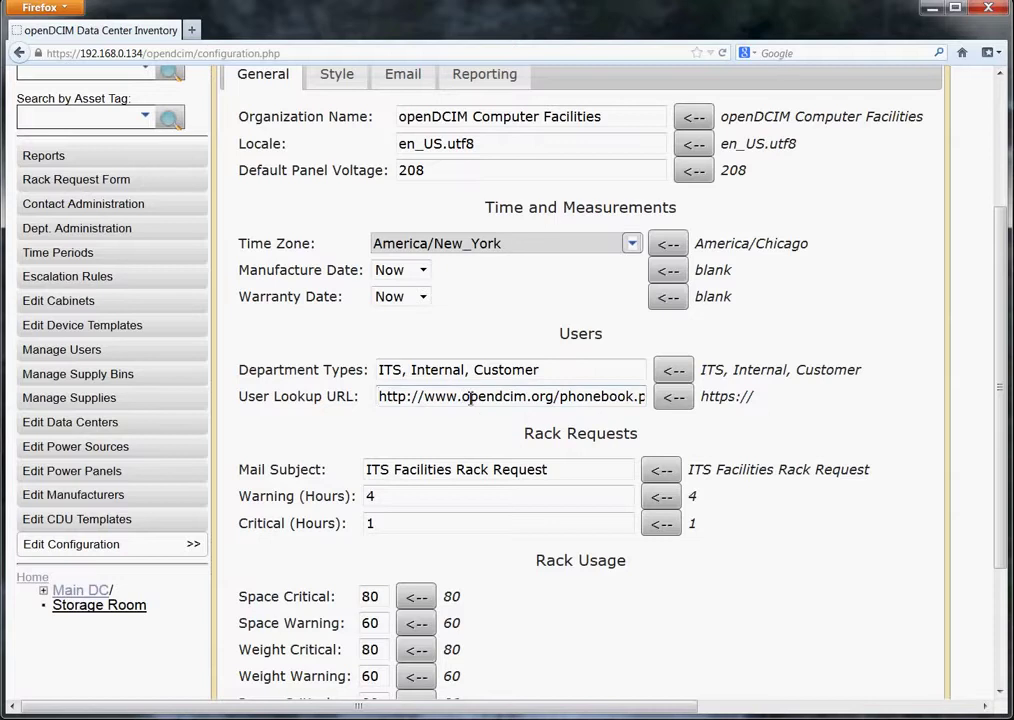
click(462, 398)
key(BackSpace)
key(BackSpace)
key(BackSpace)
key(BackSpace)
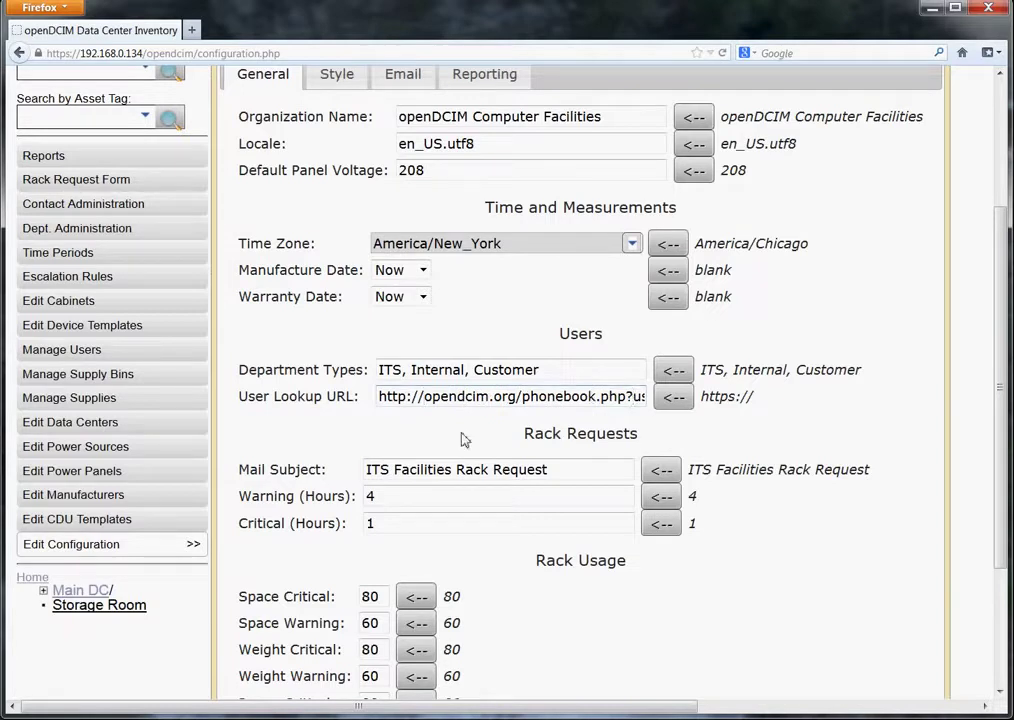
key(End)
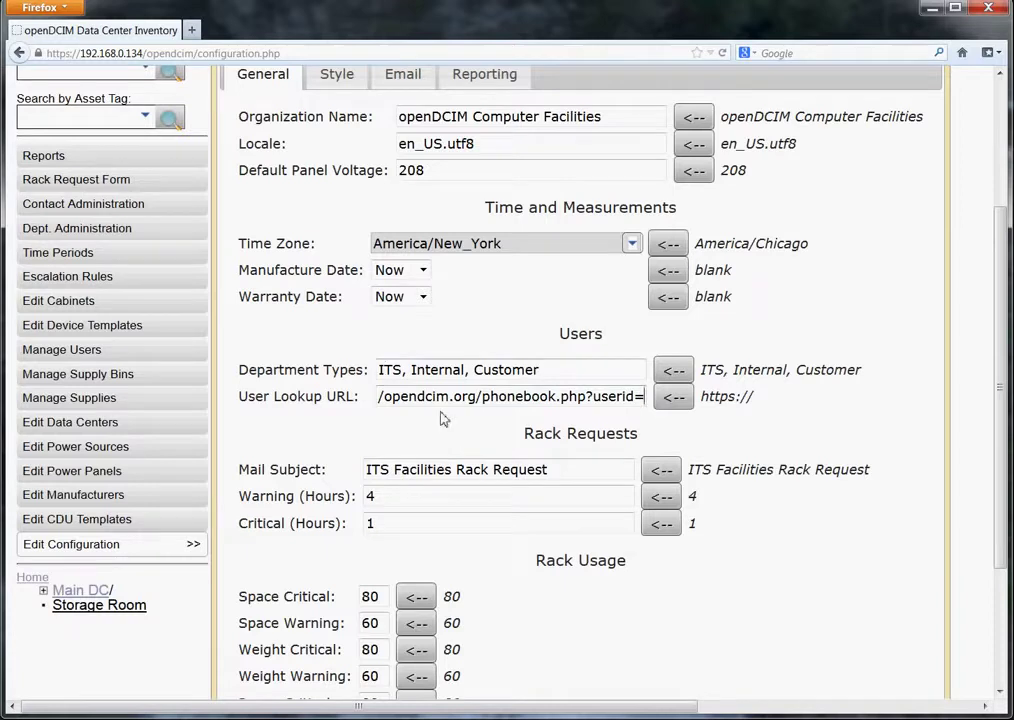
scroll(441, 419, down, 3)
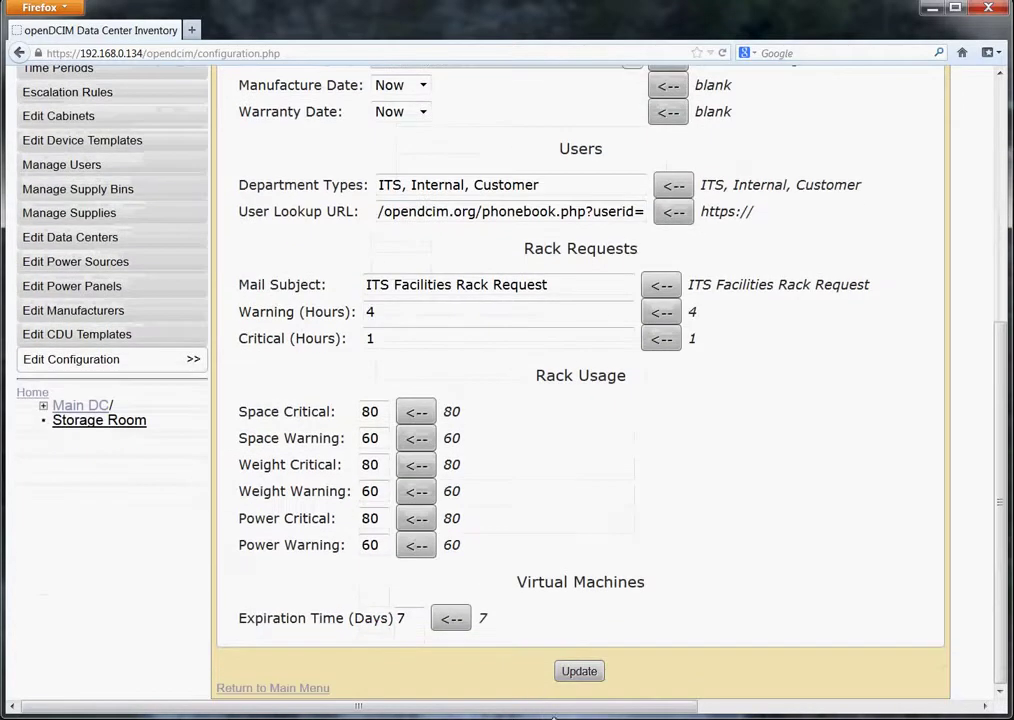
click(579, 672)
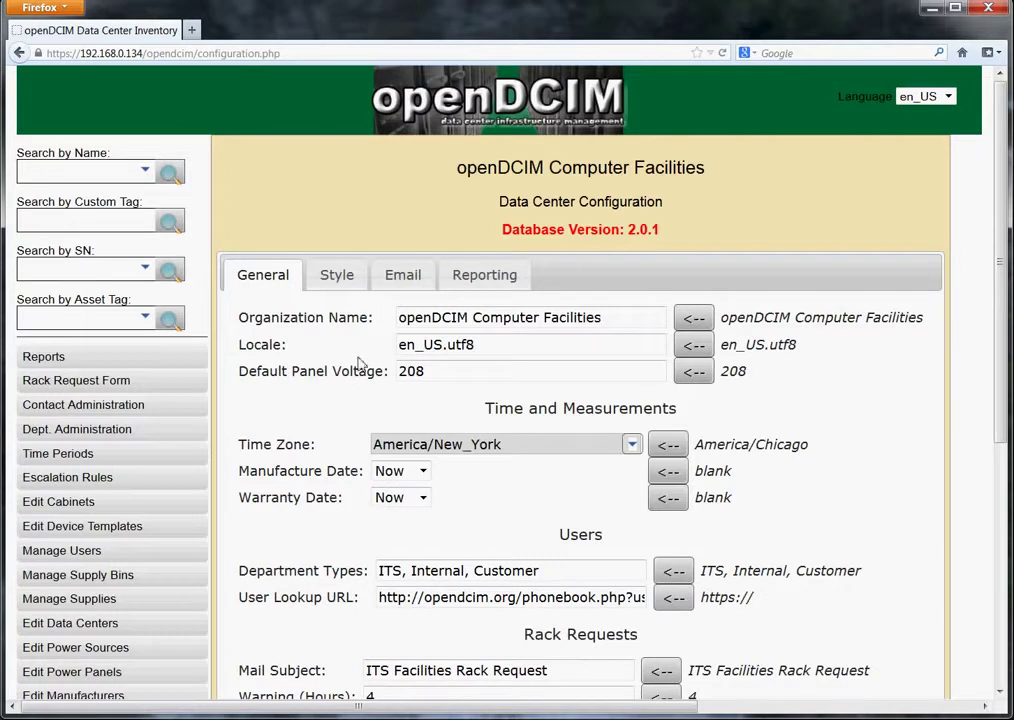
- Open the contact assignments of the Information Technology Services department to see its possible and assigned contacts
click(117, 430)
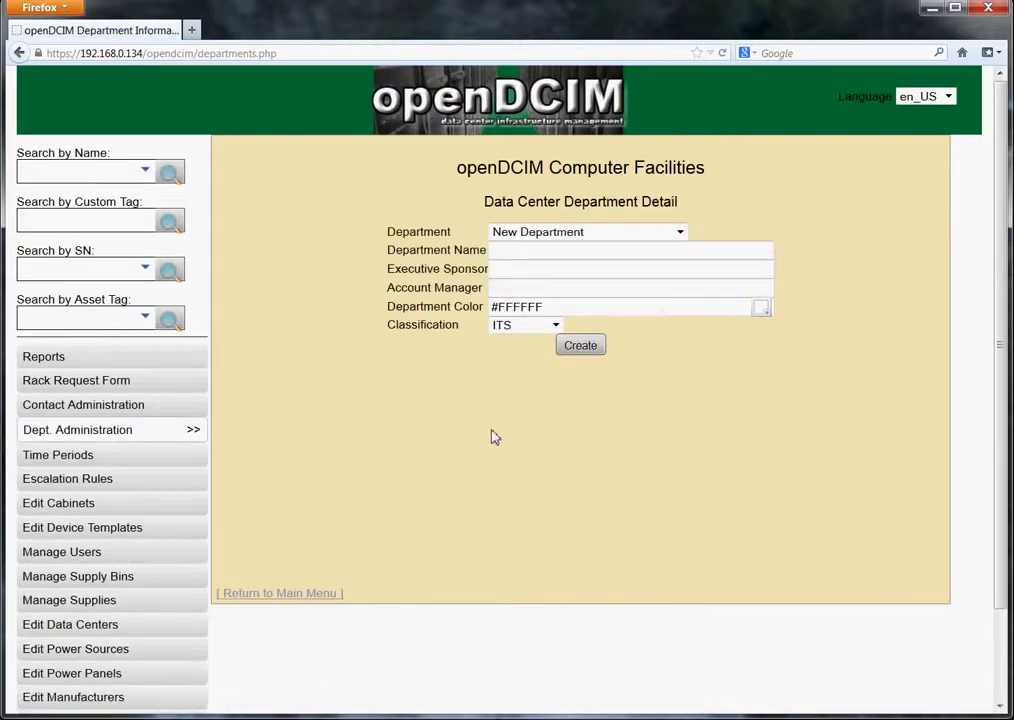
click(680, 232)
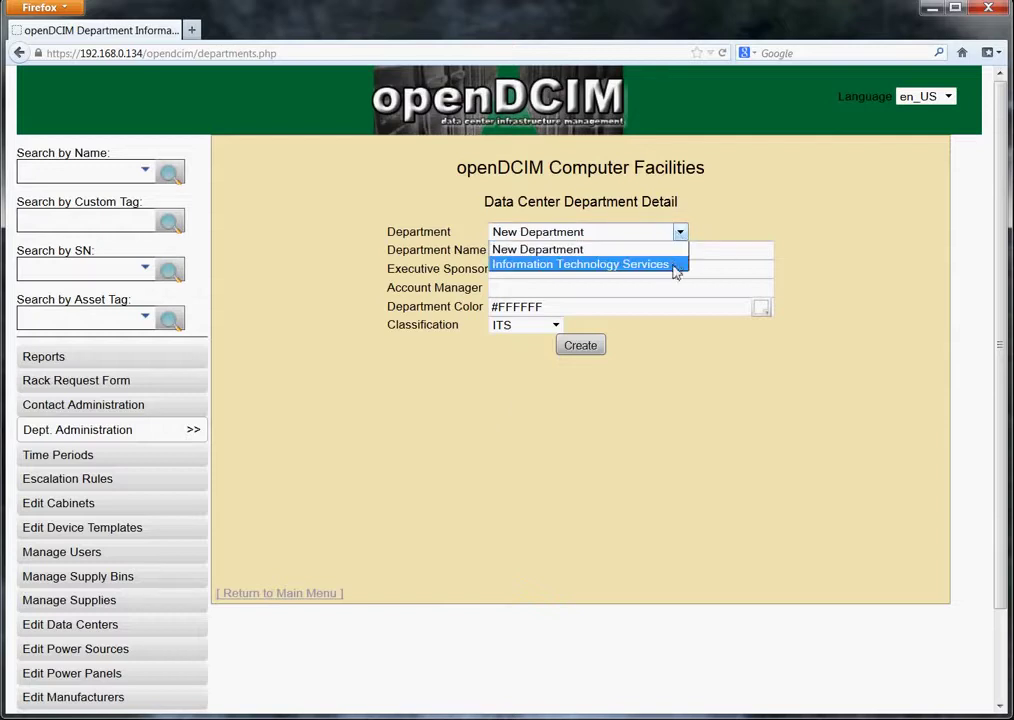
click(673, 264)
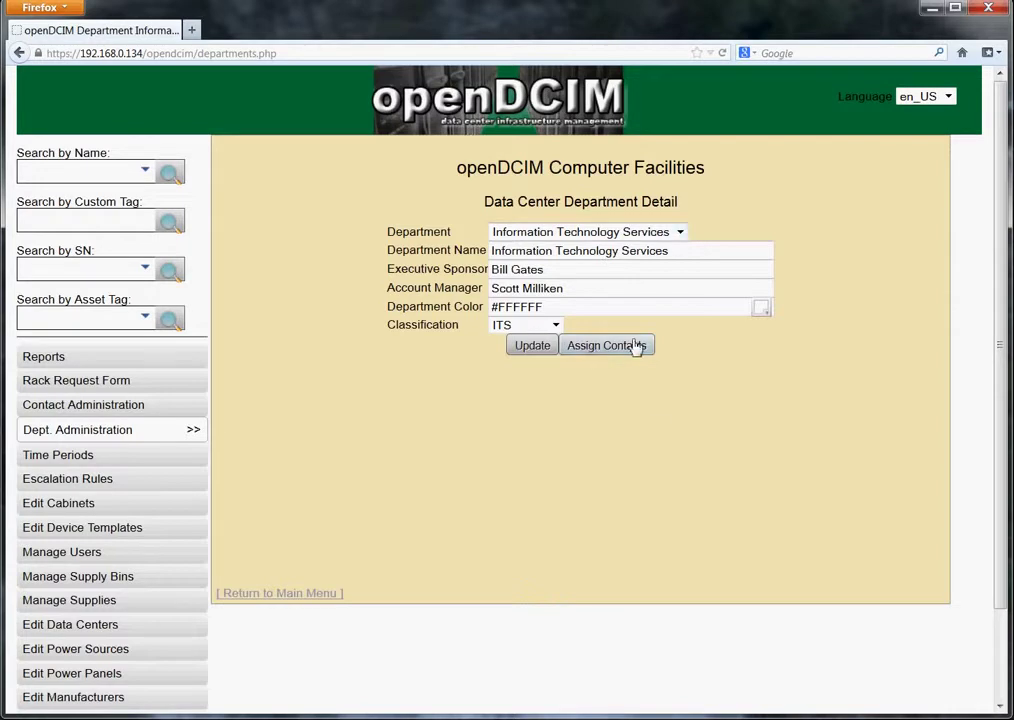
click(636, 347)
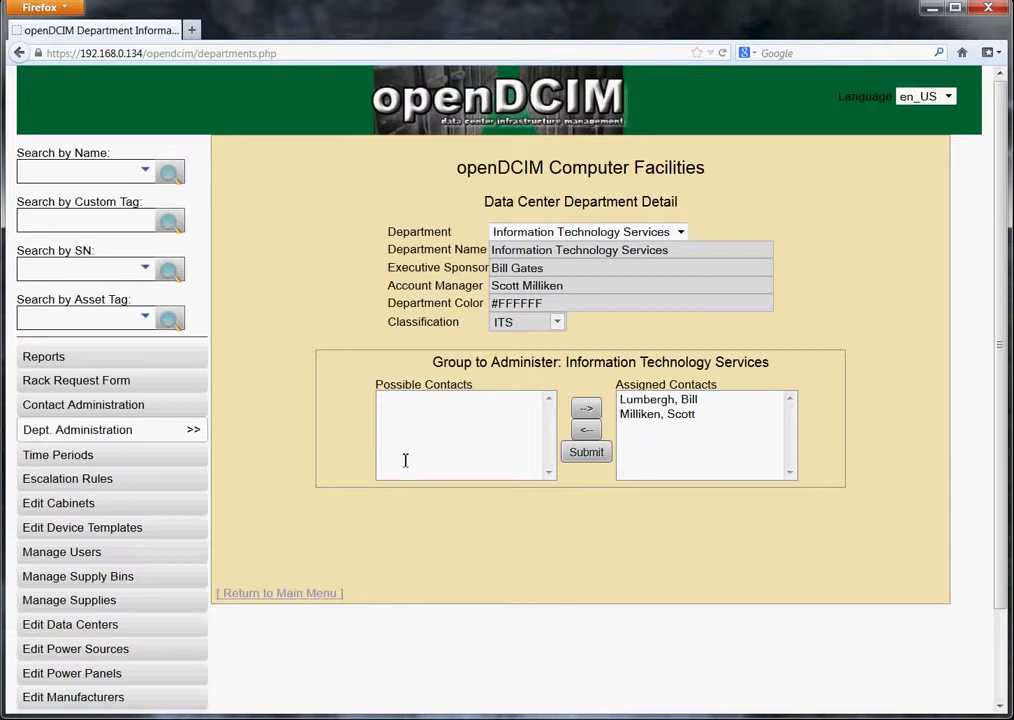
- Open the MAILROUTER device's details from cabinet AB04 in the Main DC
scroll(279, 469, down, 2)
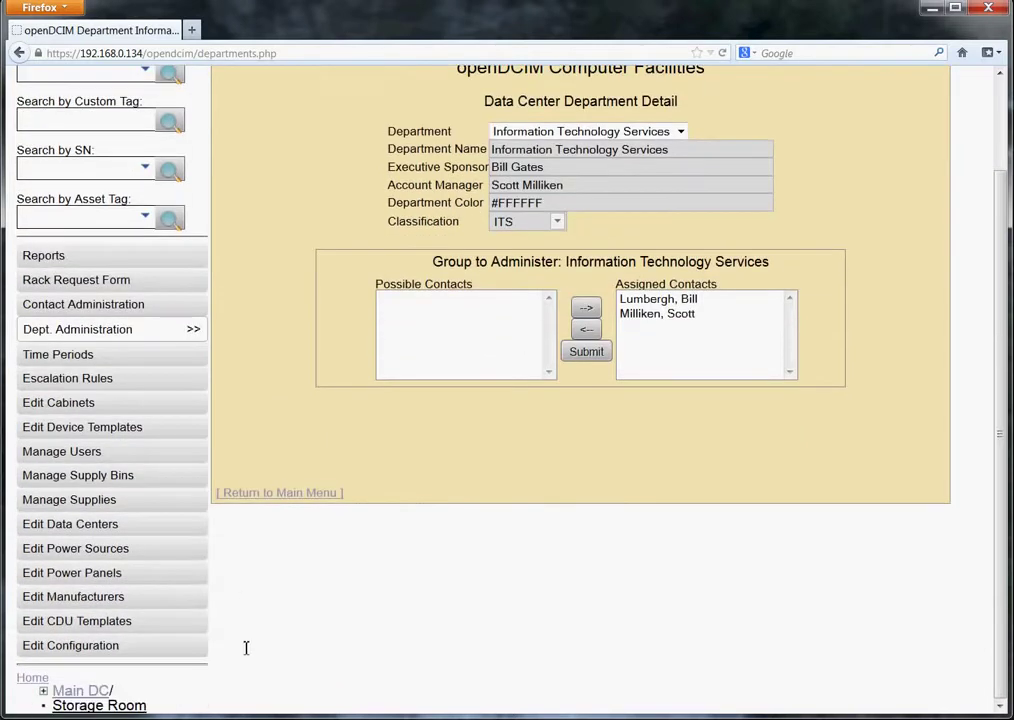
click(101, 690)
scroll(441, 459, down, 5)
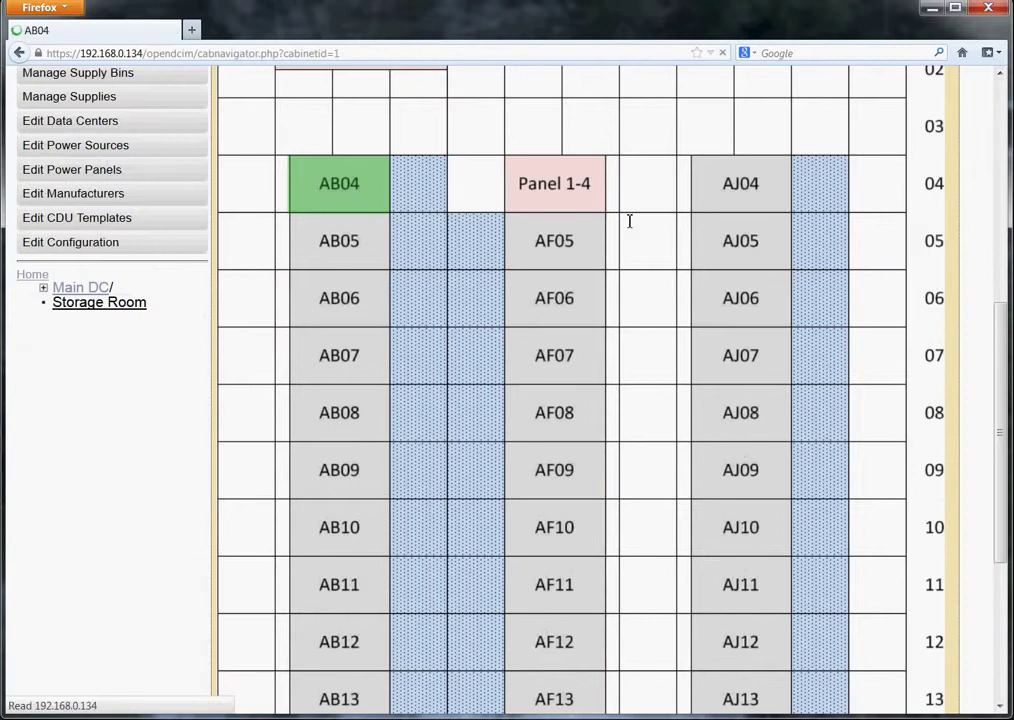
click(356, 185)
scroll(322, 350, down, 3)
scroll(322, 350, down, 1)
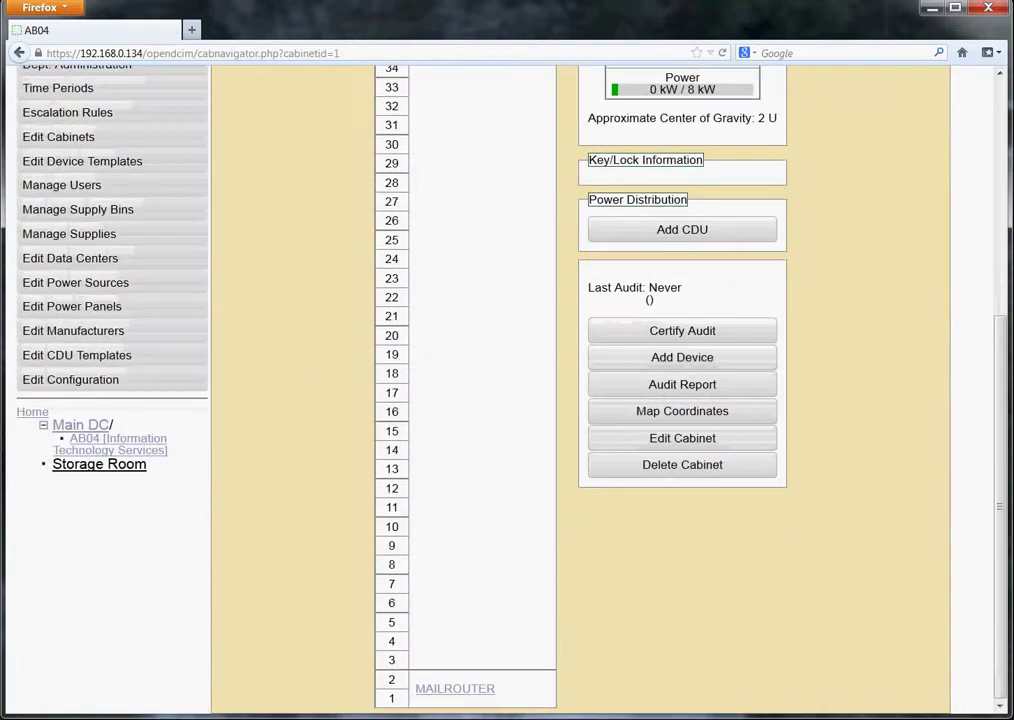
click(475, 689)
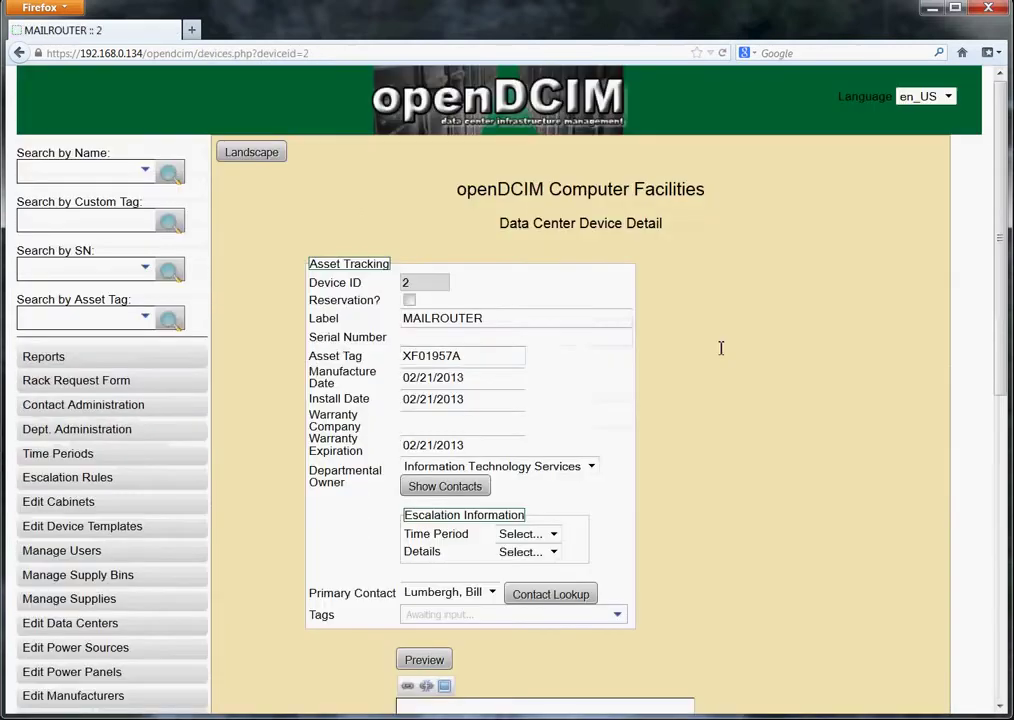
- View the contact listing of MAILROUTER's departmental owner and close the listing
scroll(735, 346, down, 3)
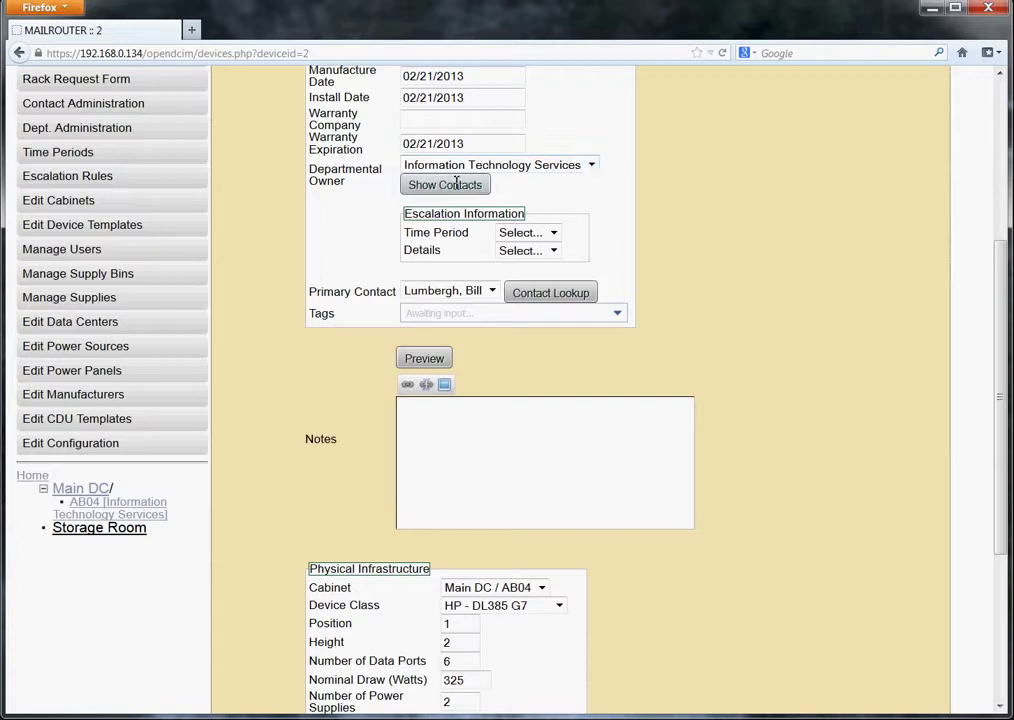
click(456, 184)
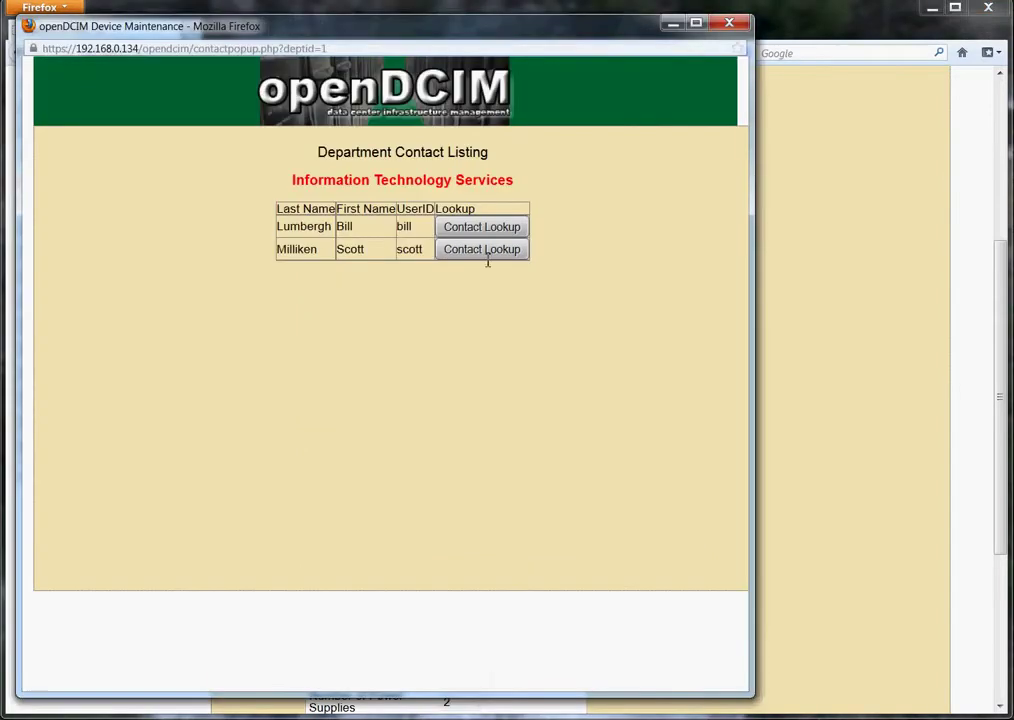
drag(332, 31, 432, 25)
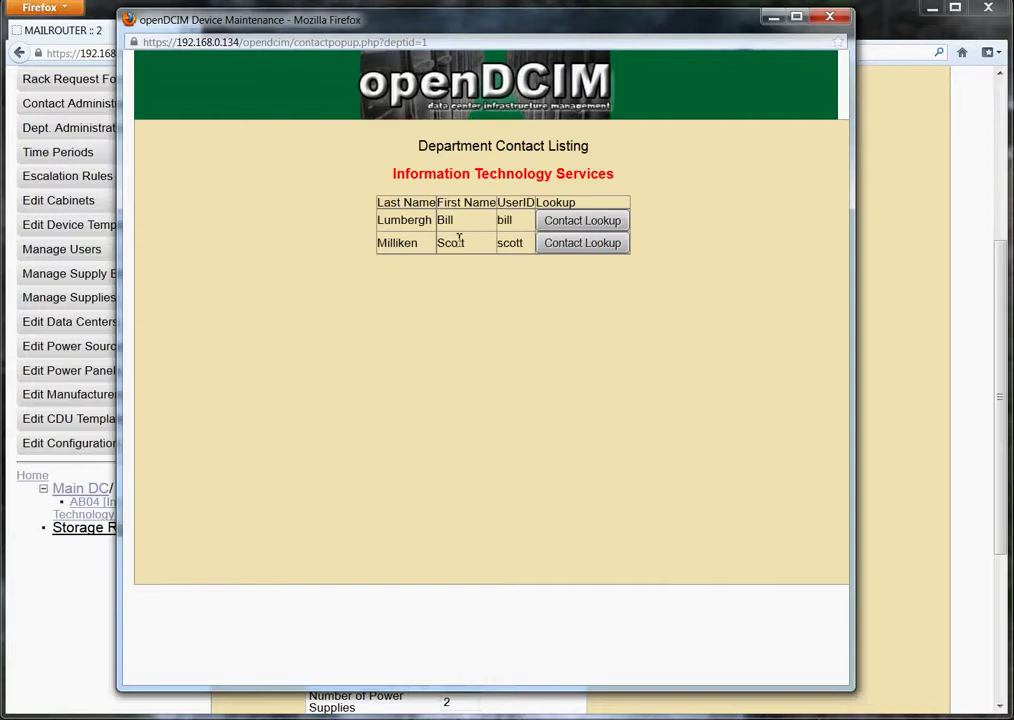
click(829, 17)
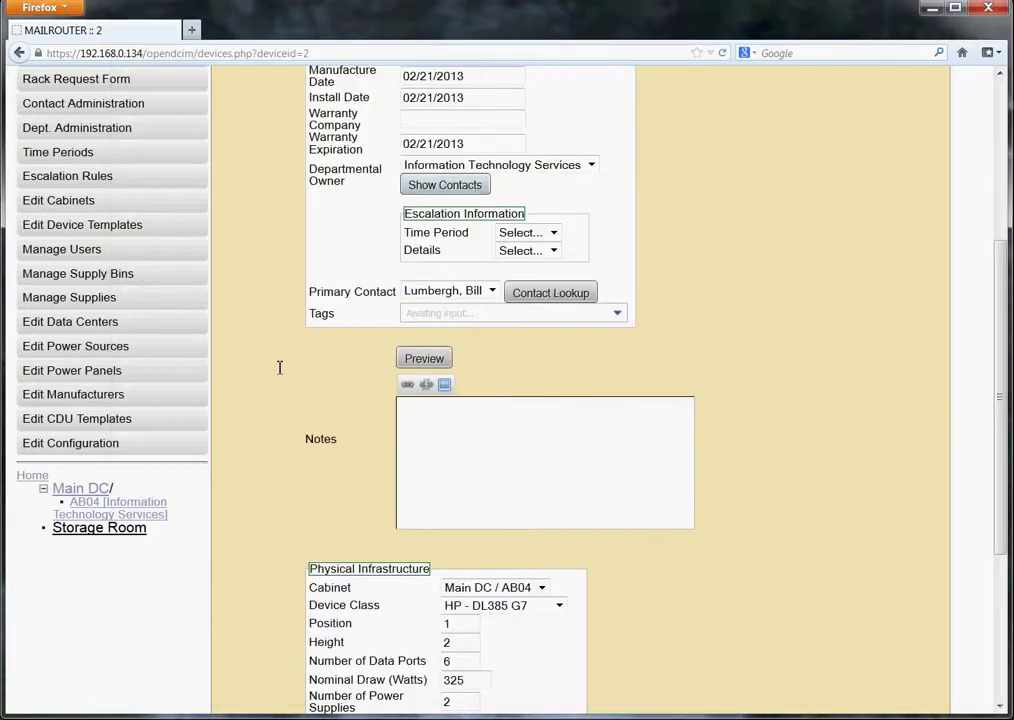
- Review the choices for MAILROUTER's primary contact and restore the originally assigned contact
click(493, 290)
click(493, 290)
click(492, 290)
click(494, 303)
click(493, 291)
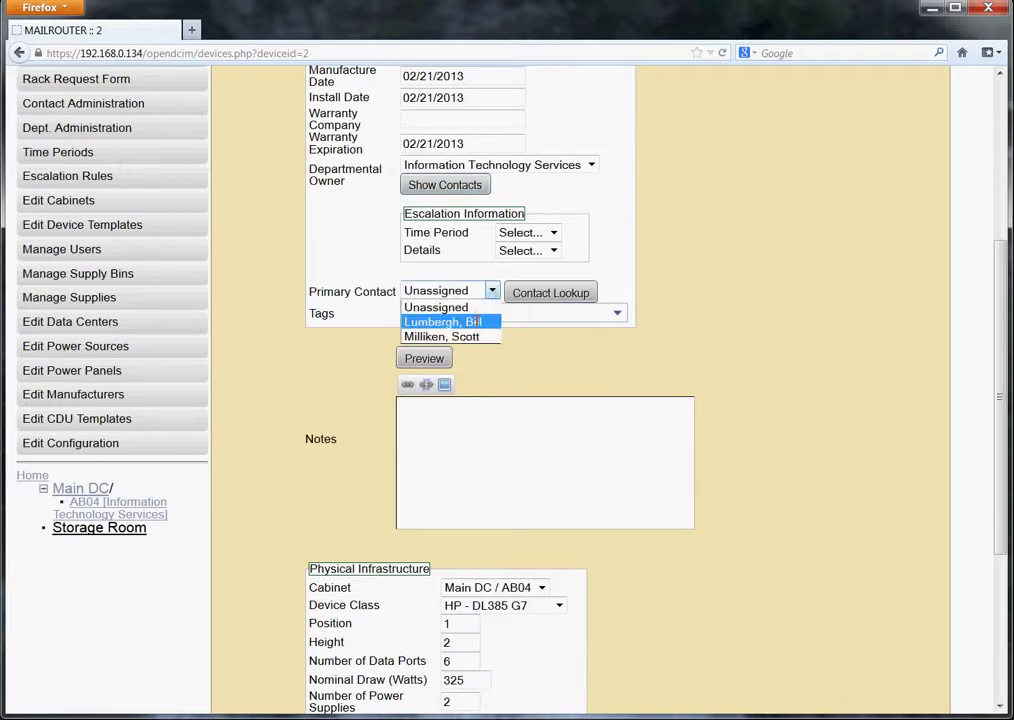
click(475, 322)
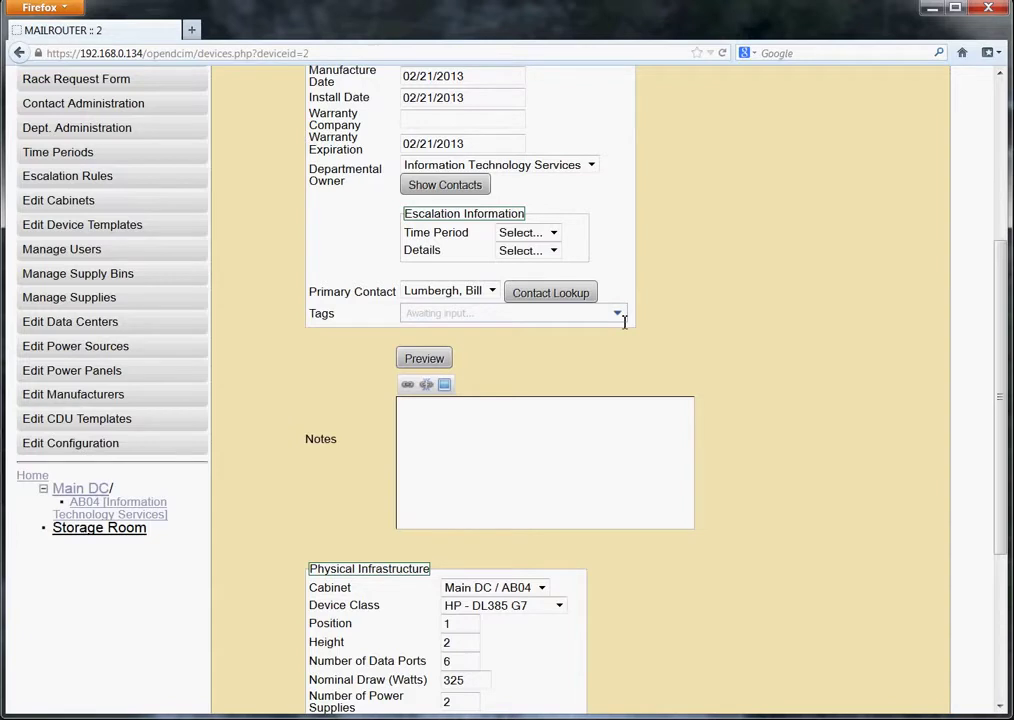
- Look up MAILROUTER's primary contact in the external phonebook, review the entry, and return to the device details
click(533, 293)
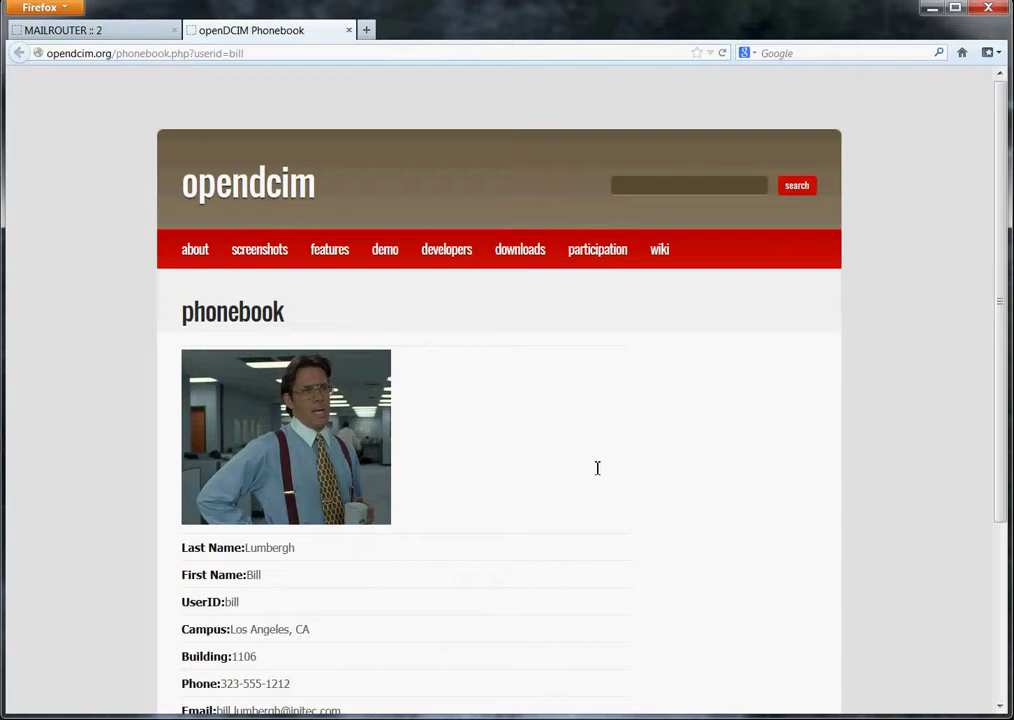
scroll(597, 468, down, 3)
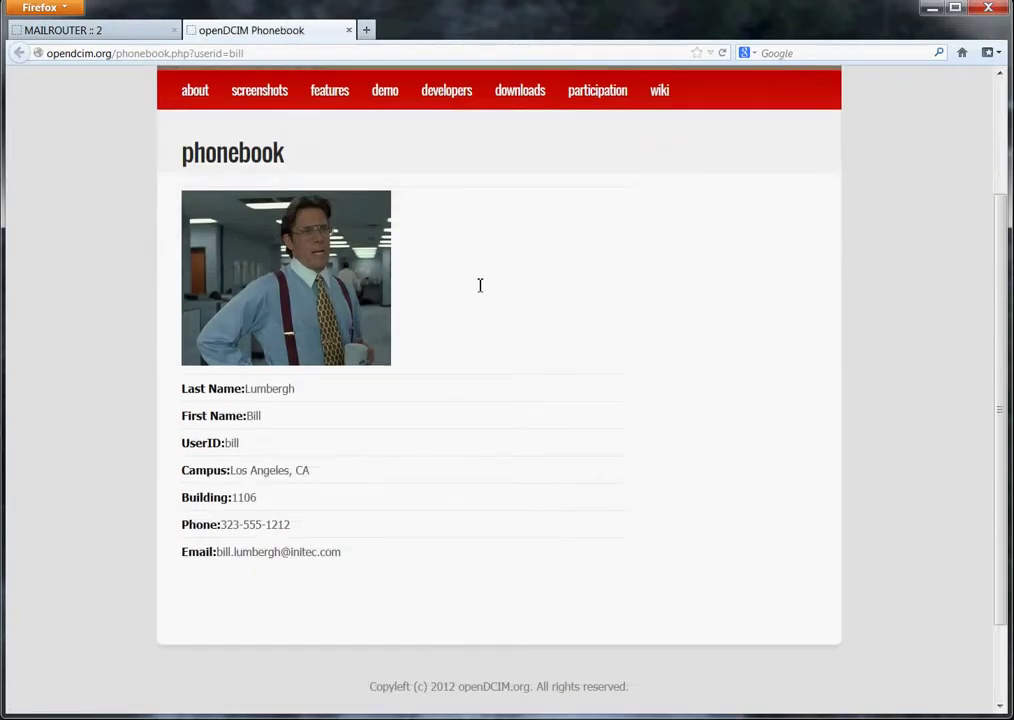
key(F5)
click(349, 31)
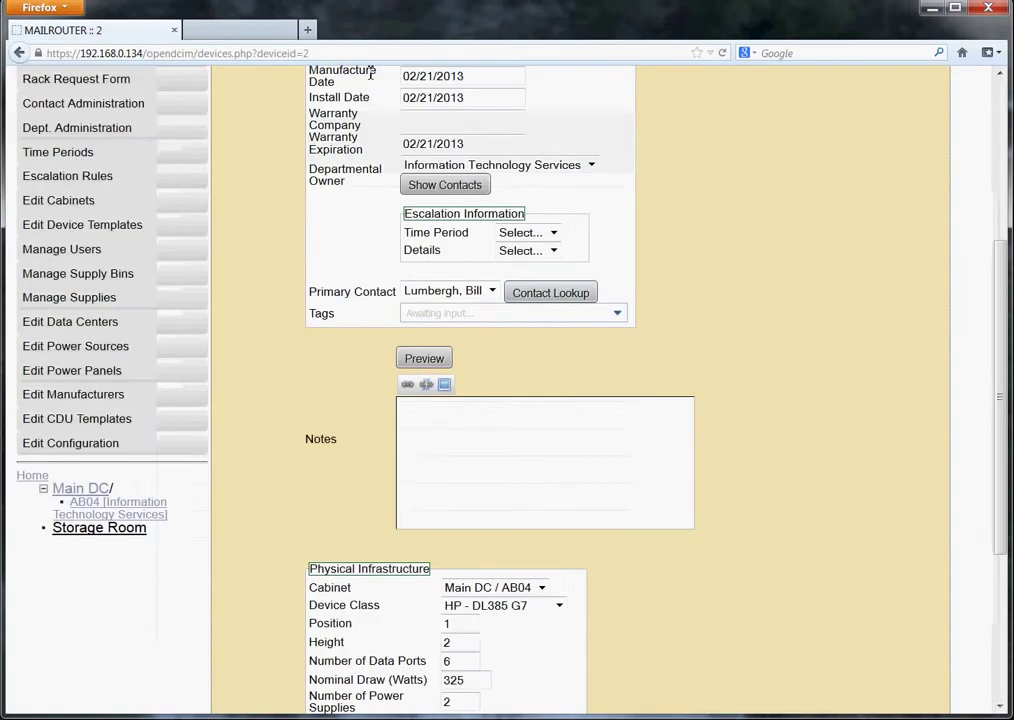
scroll(816, 395, up, 5)
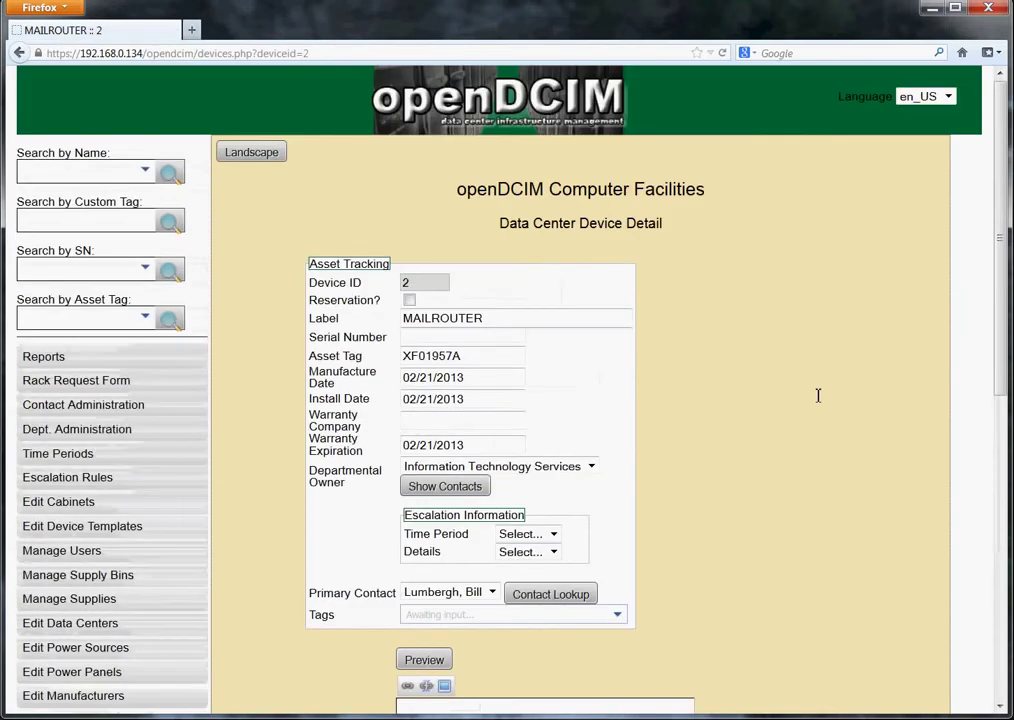